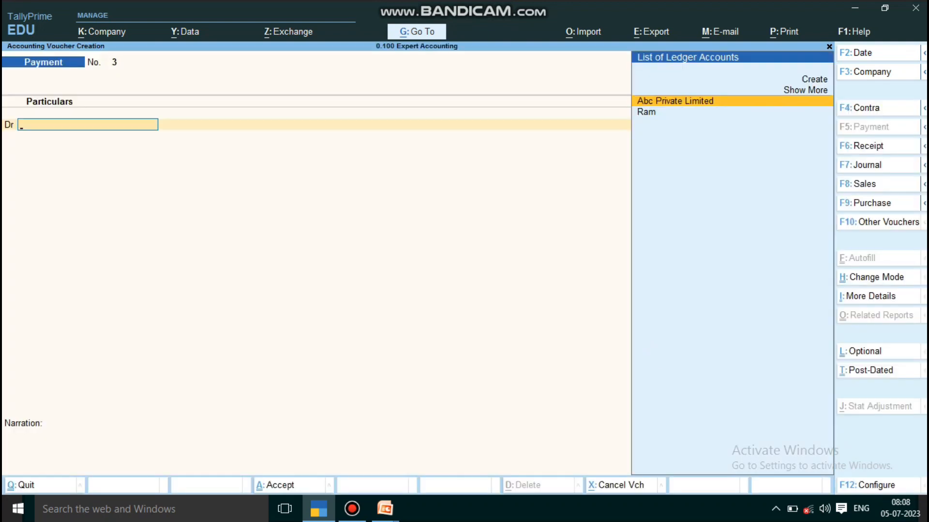
Start a receipt voucher and credit the individual's party ledger with 10000, following the example on the Receipt Voucher slide.
key("F6")
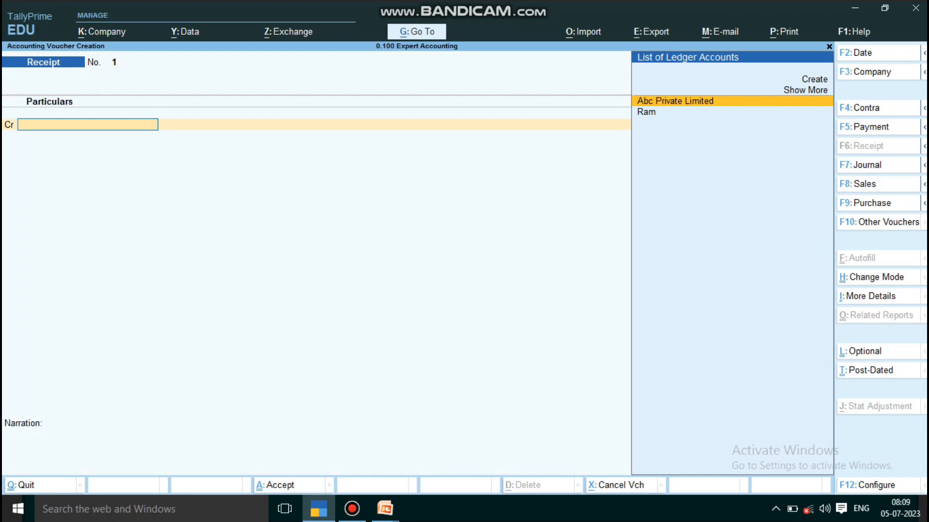
key("alt+Tab")
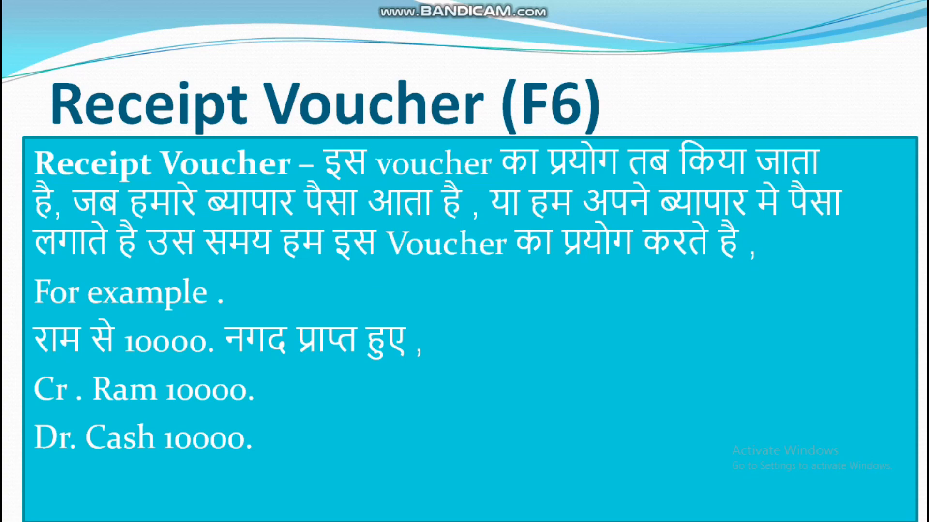
key("alt+Tab")
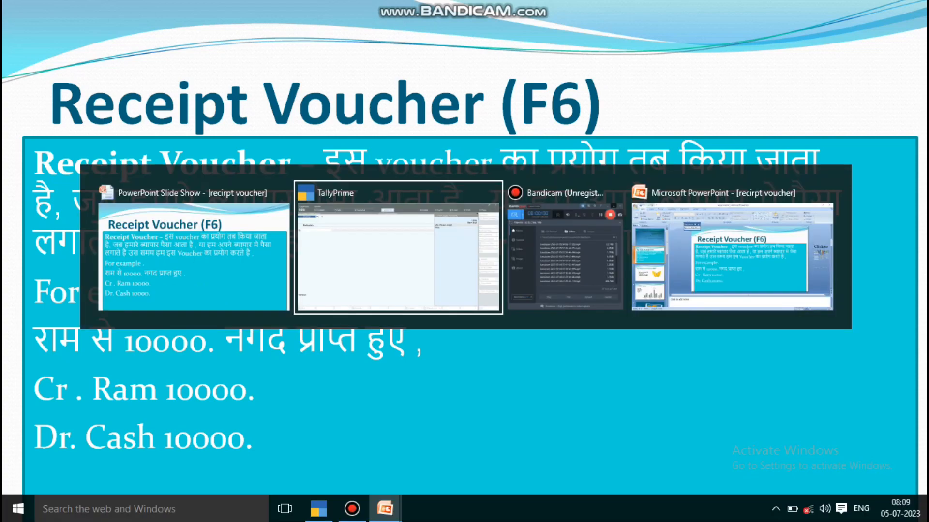
key("Down")
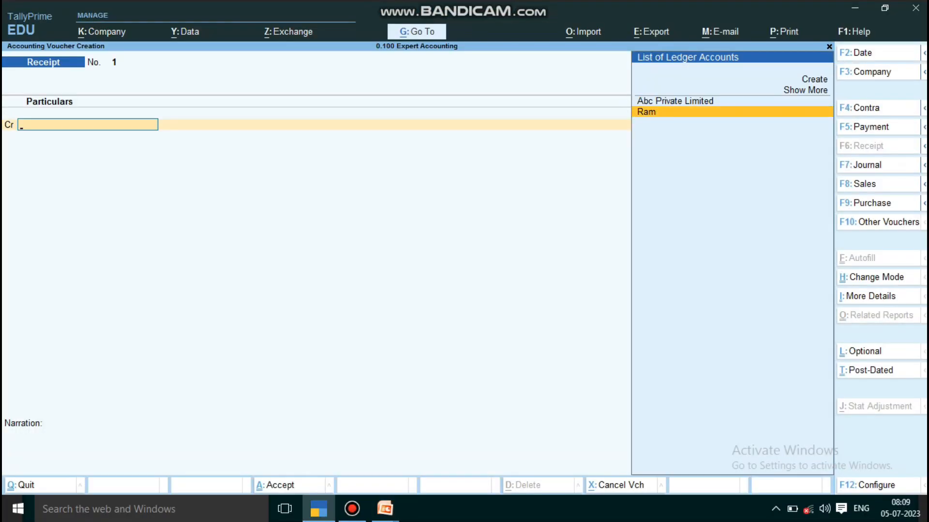
key("Return")
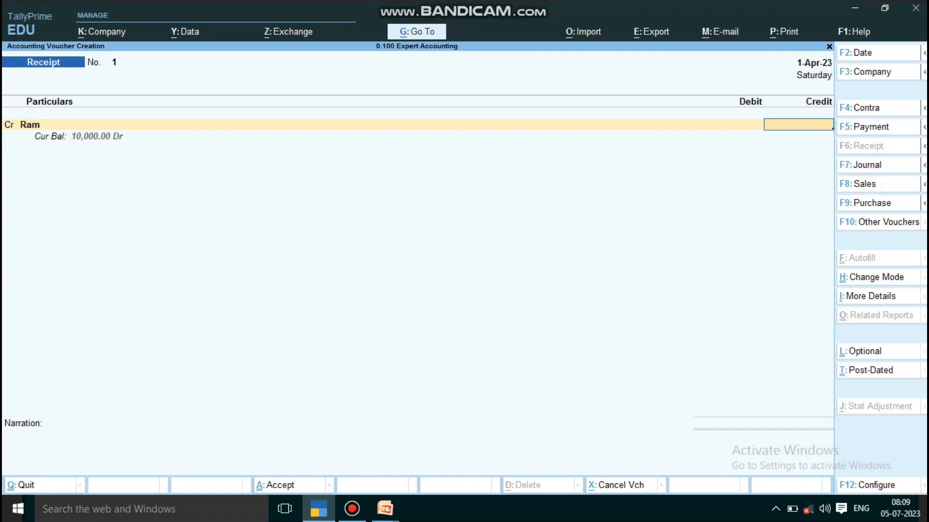
type("10000")
key("Return")
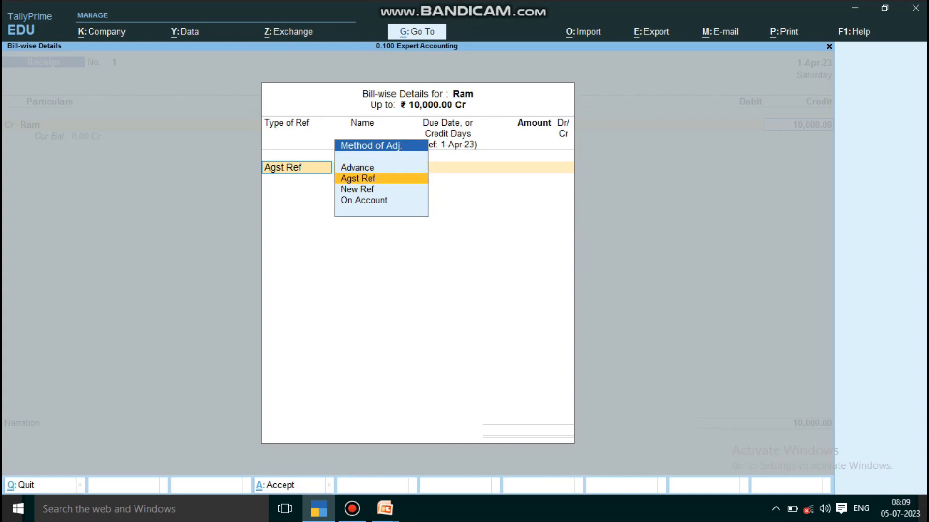
Allocate the credited 10,000 in the bill-wise details to a New Ref named 2.
key("Down")
key("Down")
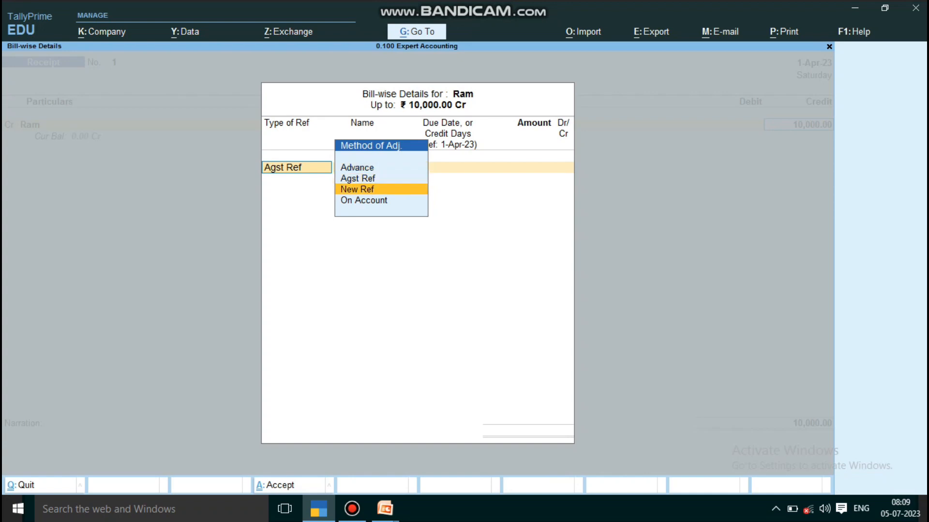
key("Up")
key("Return")
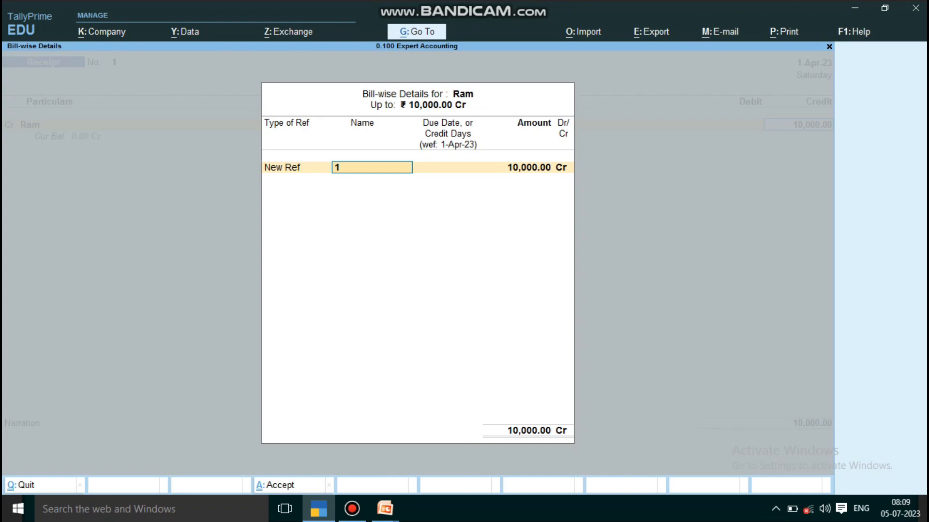
key("Return")
key("Return")
key("Return")
key("BackSpace")
key("BackSpace")
type("2")
key("Return")
key("Return")
key("Return")
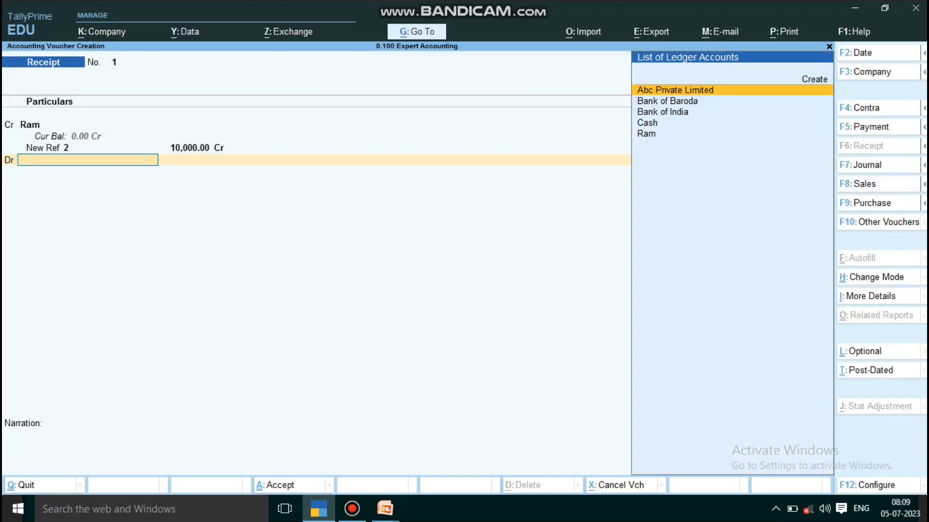
Debit Cash with 10,000, save the receipt voucher without a narration, and return to the Gateway of Tally.
key("Down")
key("Down")
key("Down")
key("Return")
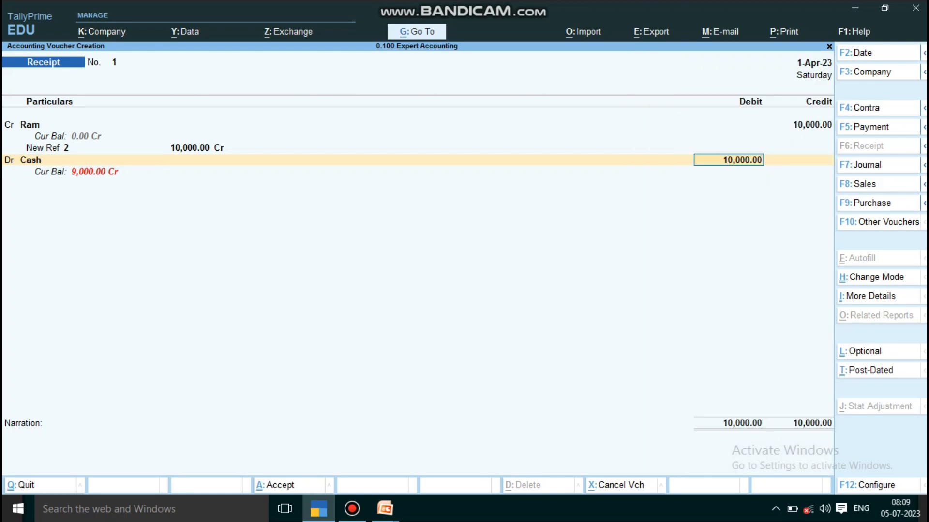
key("Return")
key("Return")
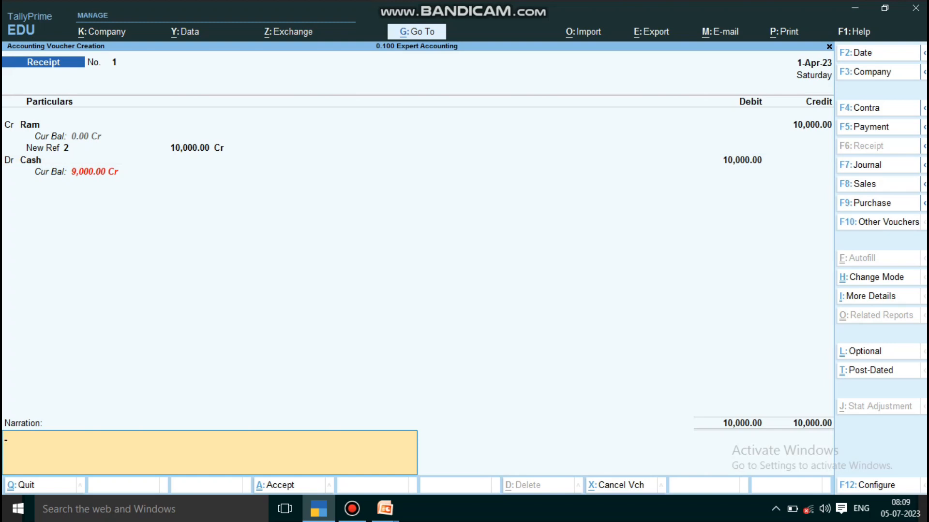
key("Return")
key("Return")
key("Escape")
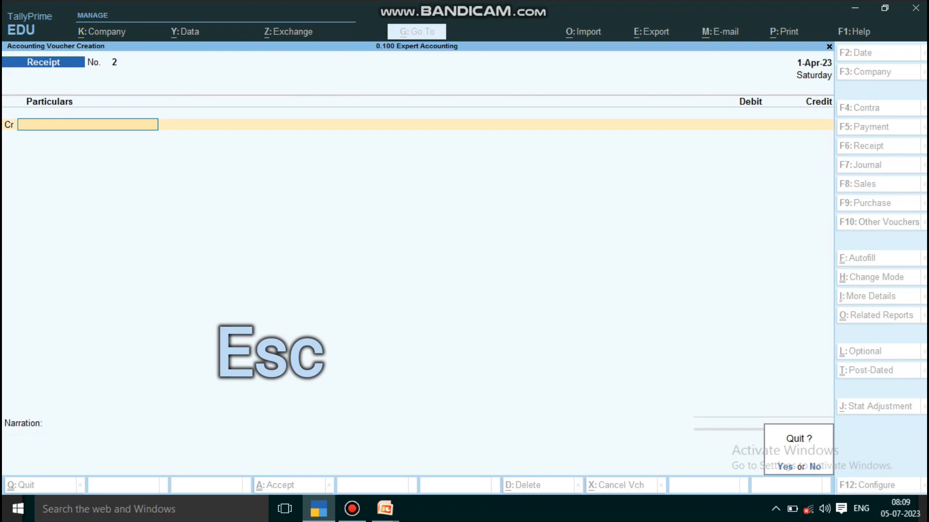
key("Return")
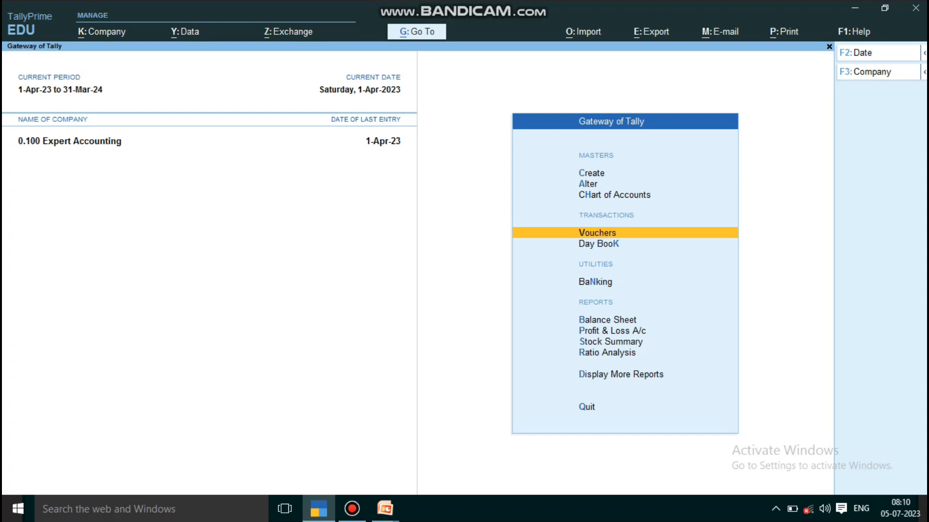
Open the Day Book from the Gateway of Tally, inspect the receipt voucher, and go back without altering it.
key("Down")
key("Return")
key("Down")
key("Down")
key("Down")
key("Down")
key("Down")
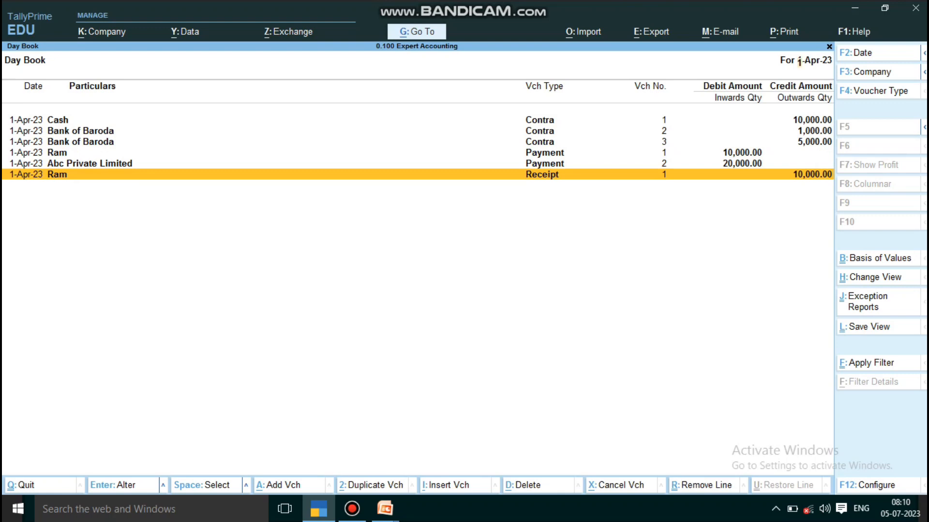
key("Return")
key("BackSpace")
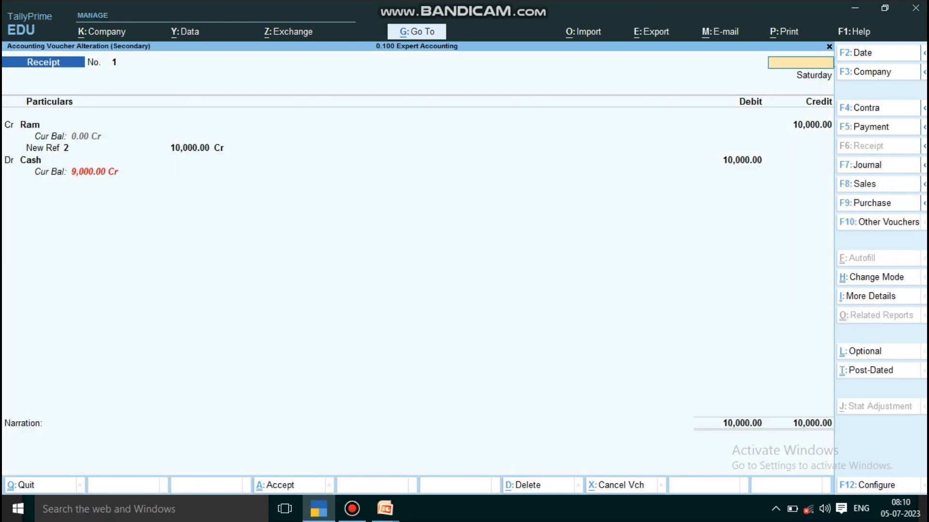
key("Escape")
key("y")
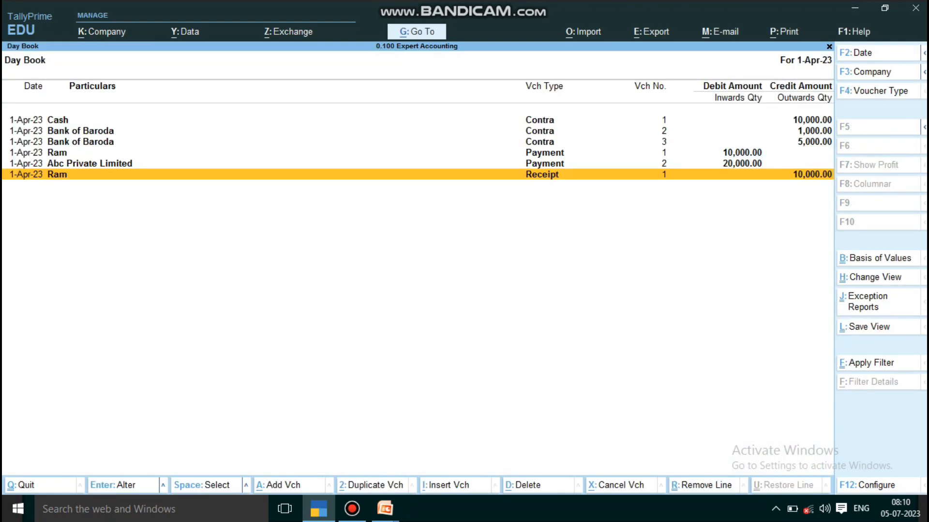
key("Escape")
key("Escape")
key("n")
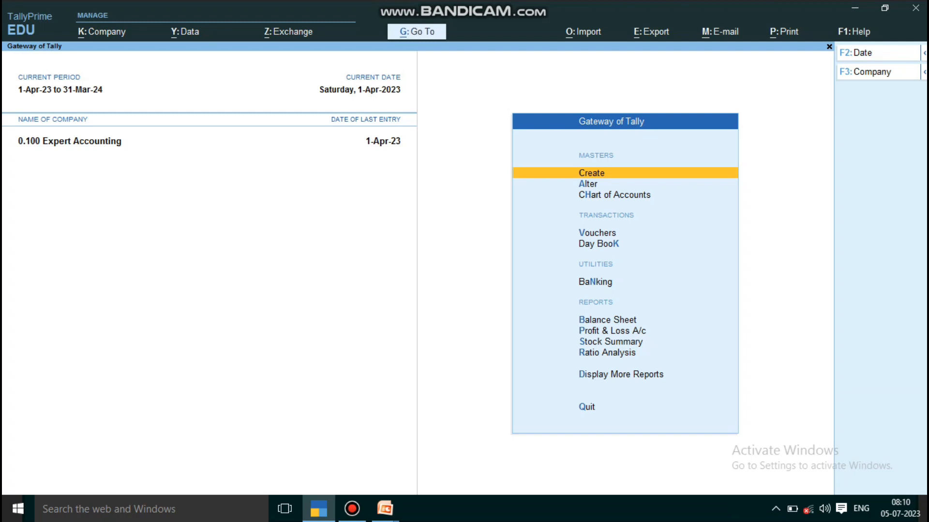
Find the Day Book with Go To by searching for "Day", open its Voucher Reports entry, and leave it.
key("alt+g")
type("Day")
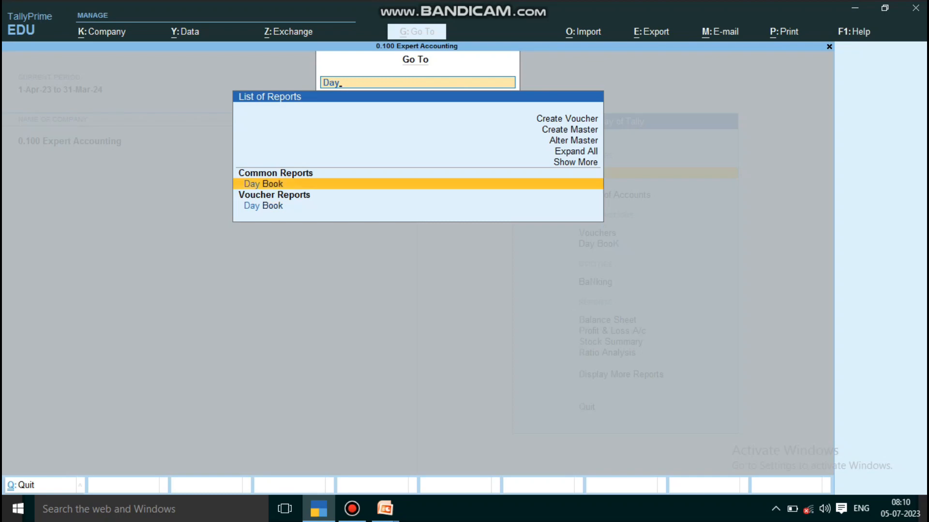
key("Down")
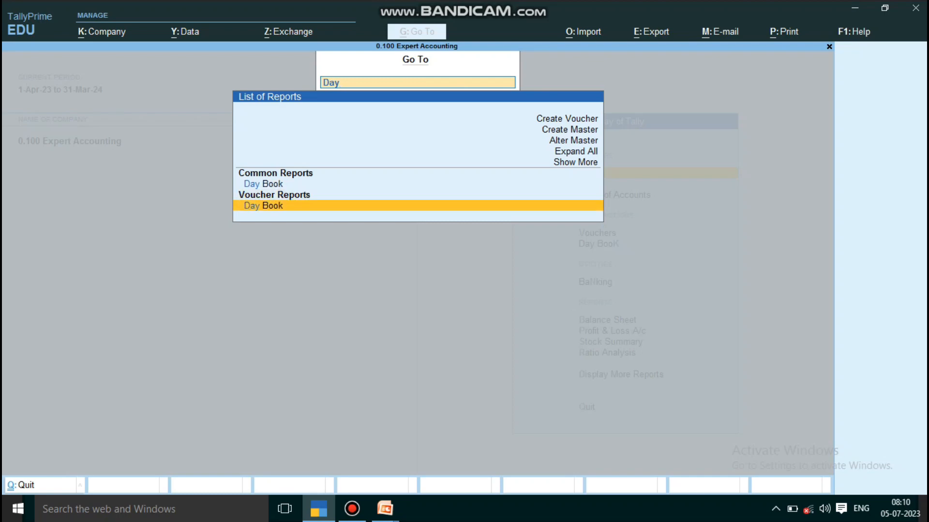
key("Return")
key("Escape")
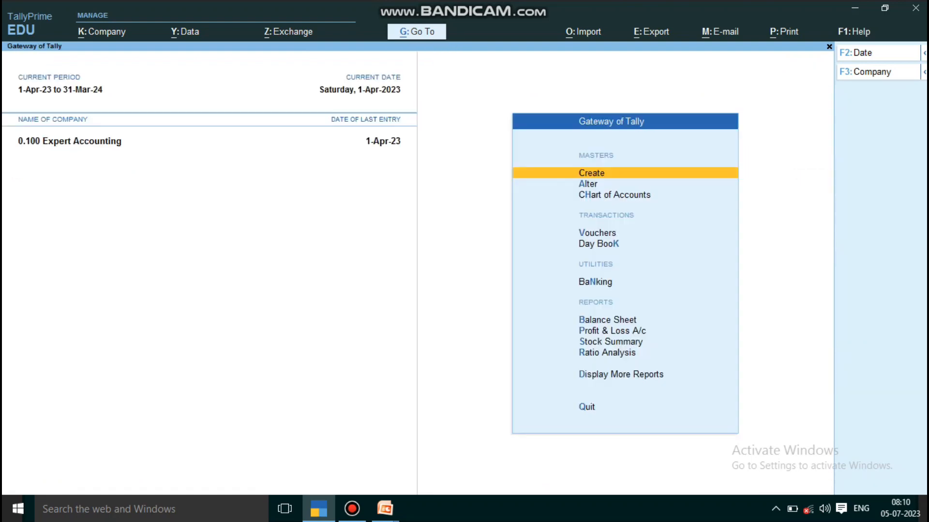
Open the Day Book by searching "Day" in Go To, view the receipt voucher's entries, and return to the Gateway.
key("alt+g")
type("Day")
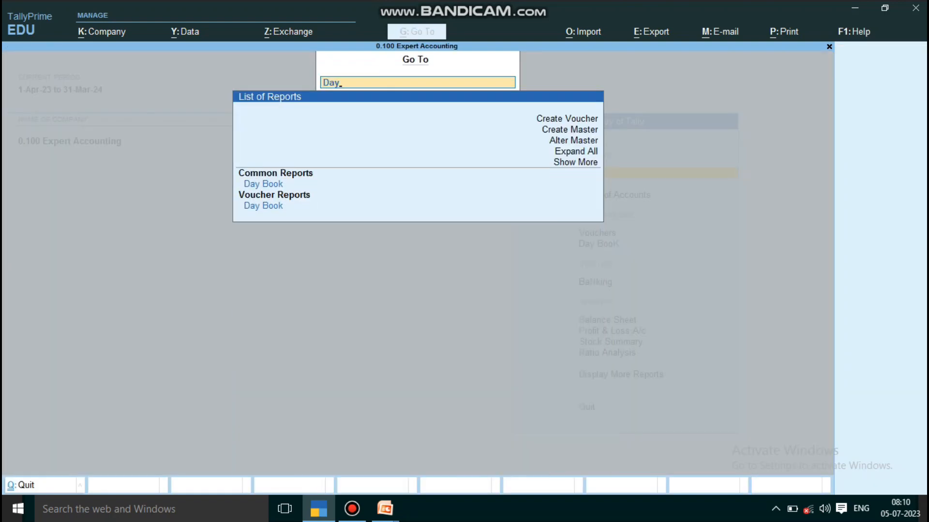
key("Return")
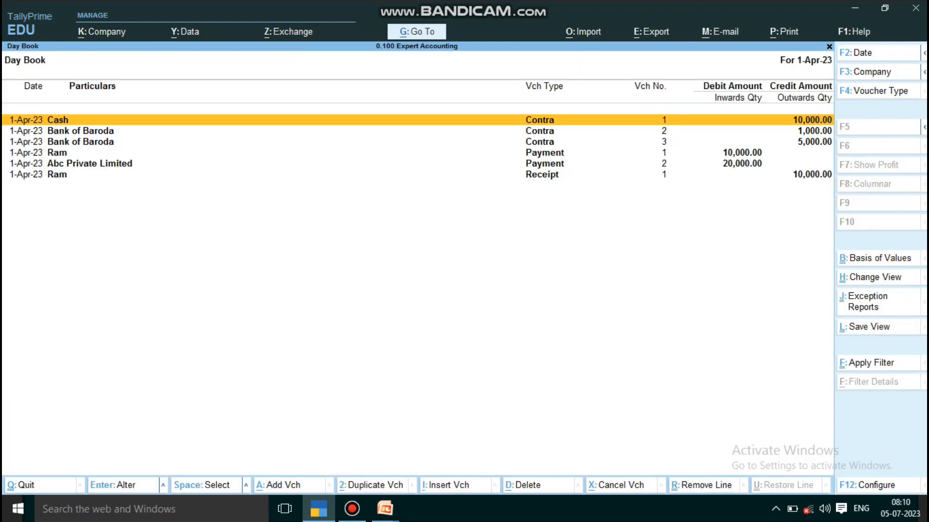
key("Down")
key("Down")
key("Down")
key("Down")
key("Down")
key("Return")
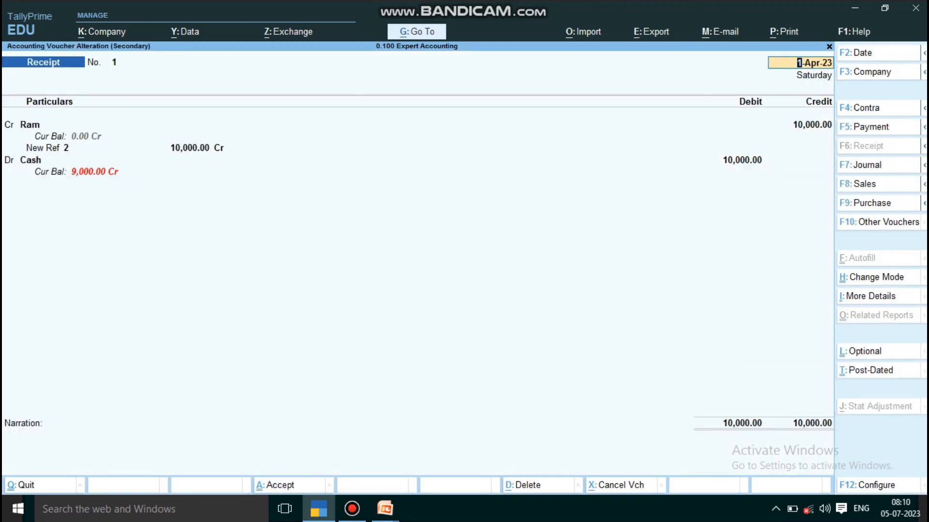
key("Escape")
key("Escape")
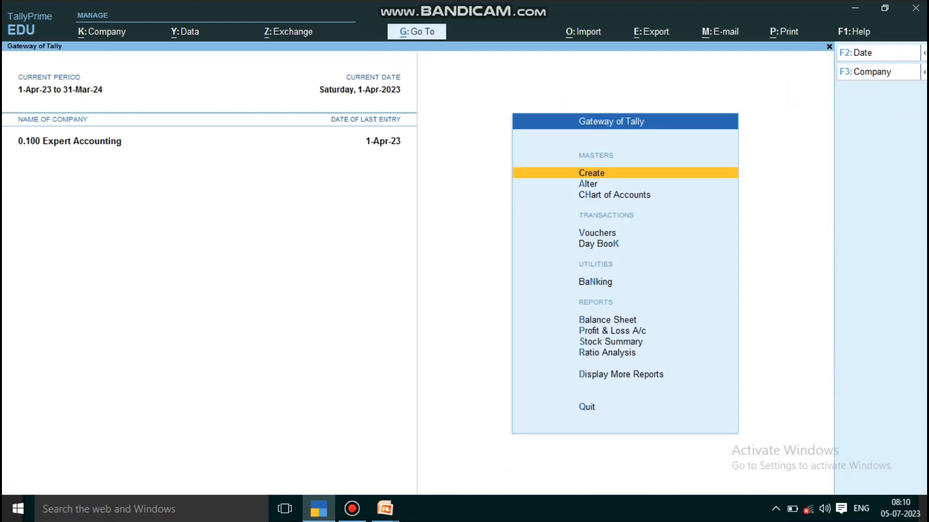
Open the Day Book through Display More Reports, review the saved receipt voucher, and return to the Gateway.
key("d")
key("d")
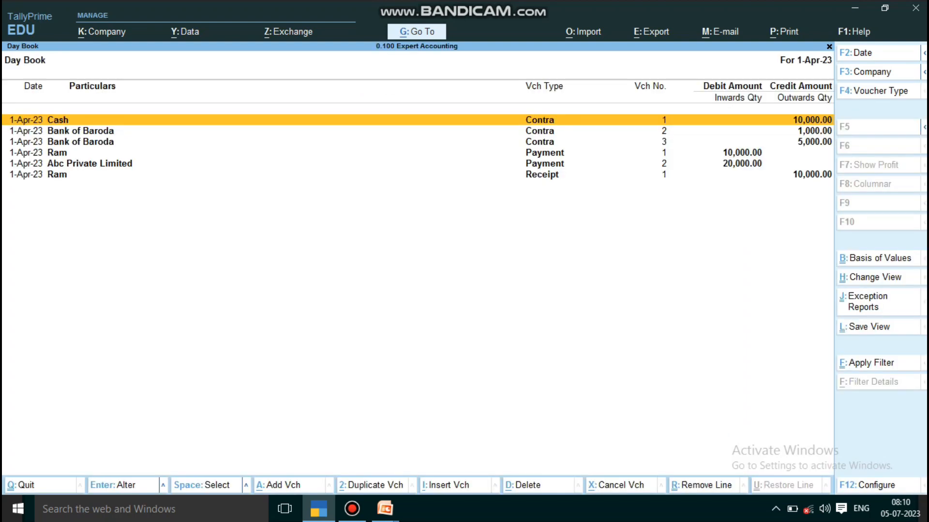
key("Down")
key("Down")
key("Down")
key("Down")
key("Down")
key("Return")
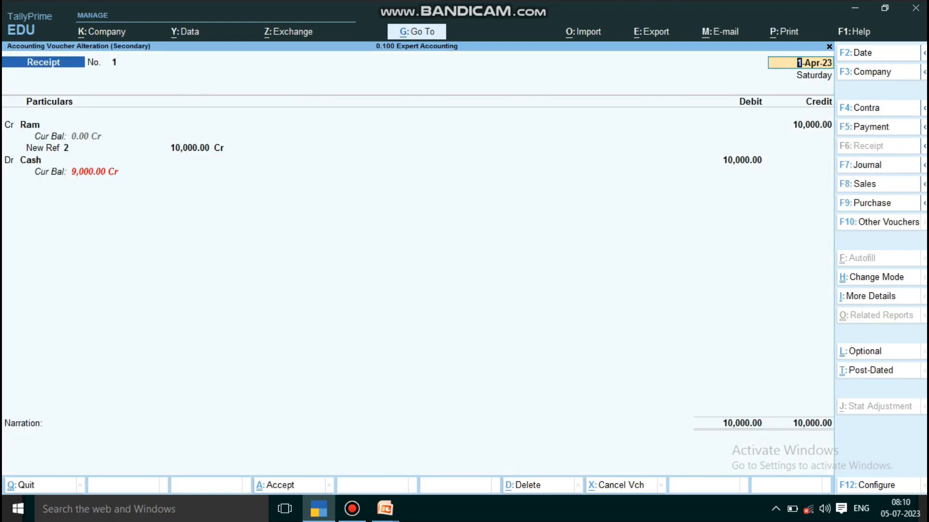
key("Escape")
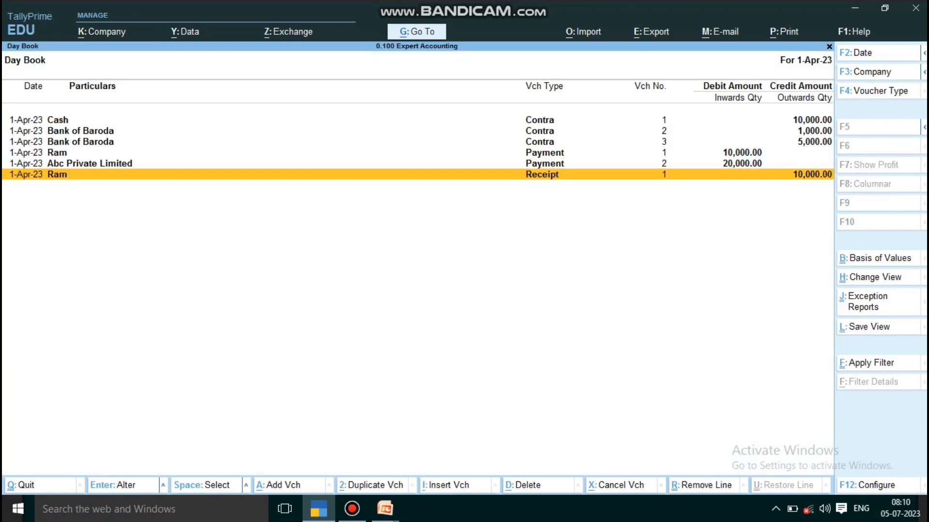
key("Escape")
key("Escape")
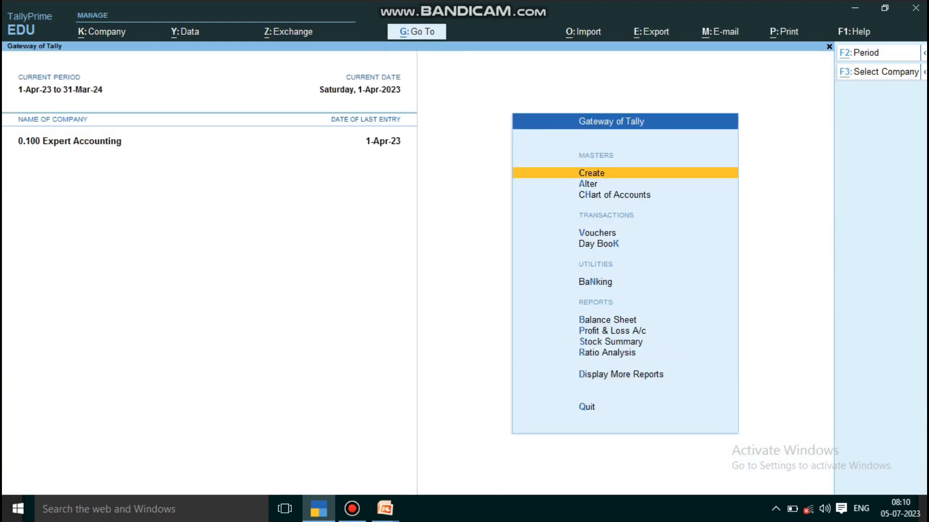
Switch to the PowerPoint slide show and advance from the Receipt Voucher slide through the remaining slides until the show ends.
key("alt+Tab")
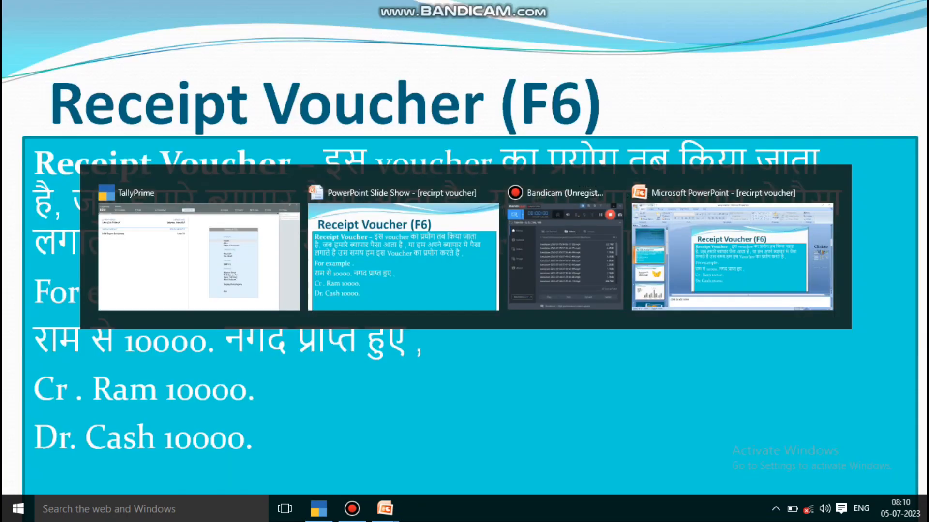
key("Right")
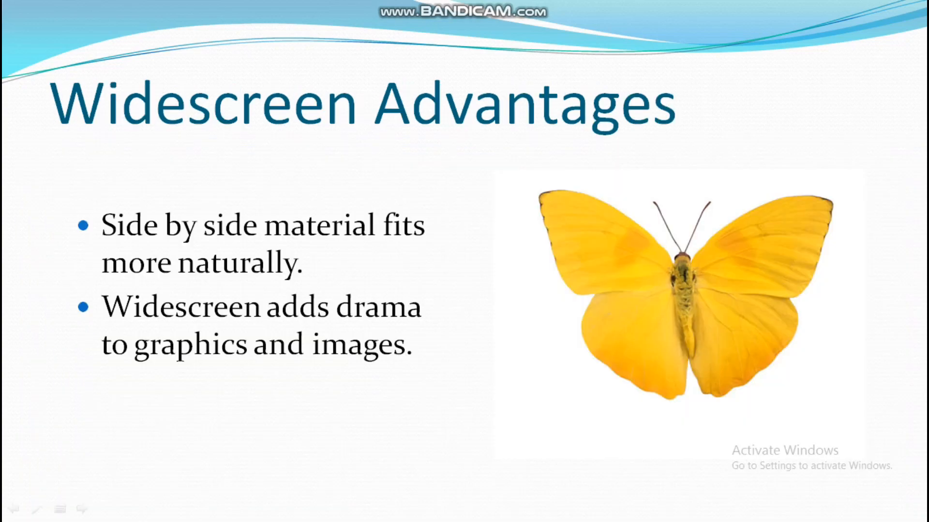
key("Right")
key("Right")
key("Right")
key("Right")
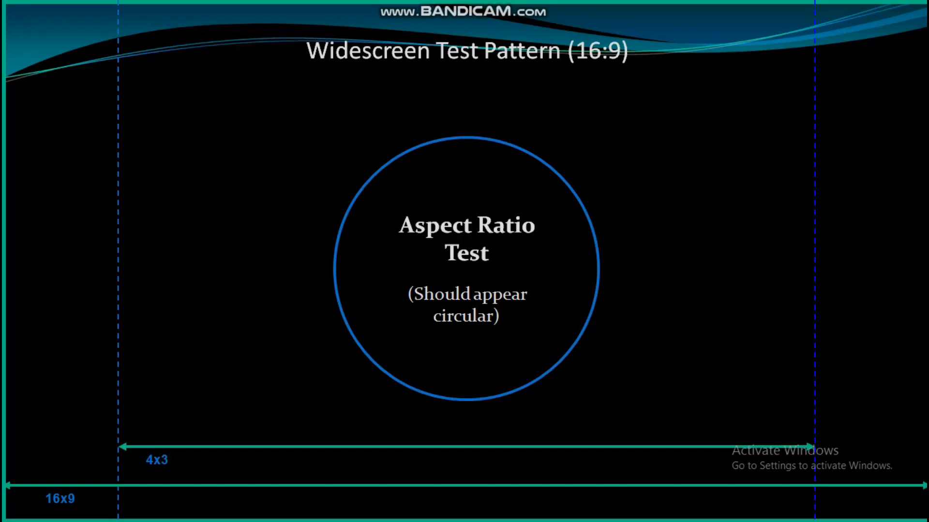
key("Right")
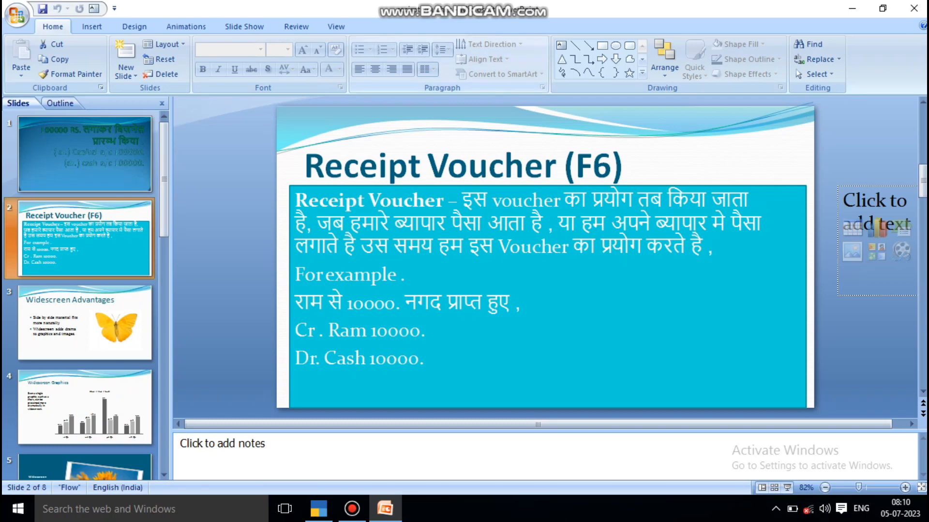
Present slide 1 with the 100000 capital and cash entry in full screen, and end the slide show.
left_click(85, 154)
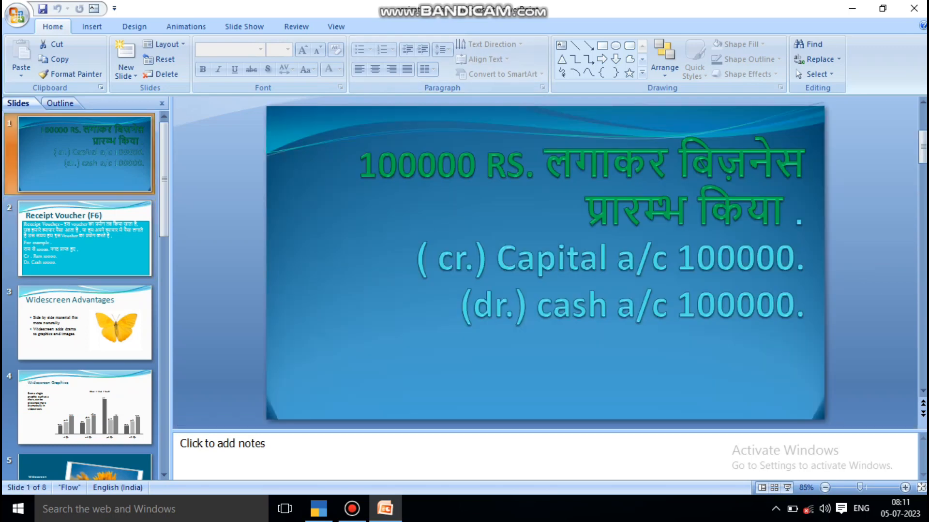
left_click(787, 487)
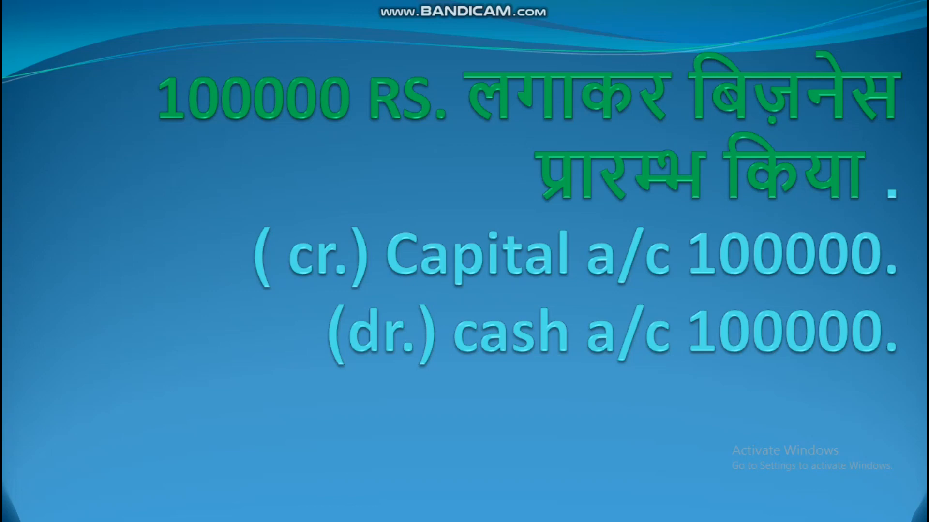
key("Escape")
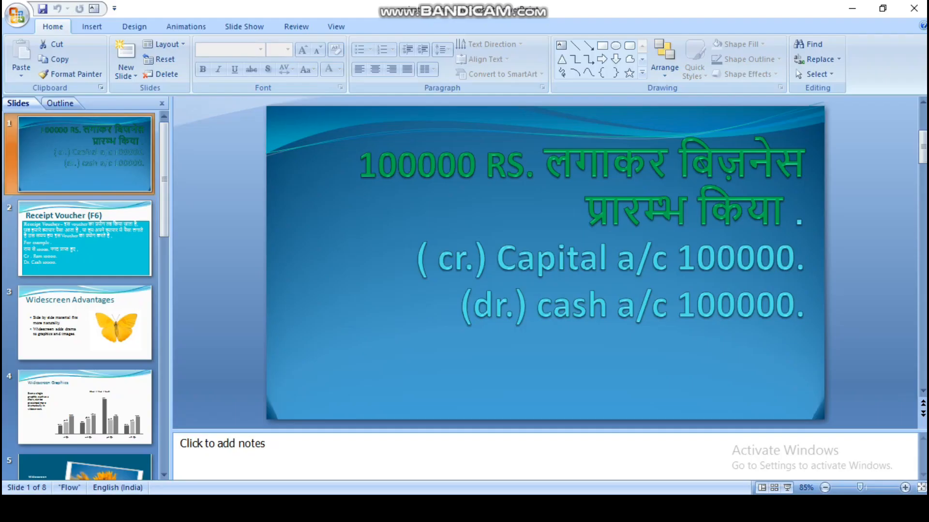
Switch to TallyPrime and open a new receipt voucher from the Gateway.
key("alt+Tab")
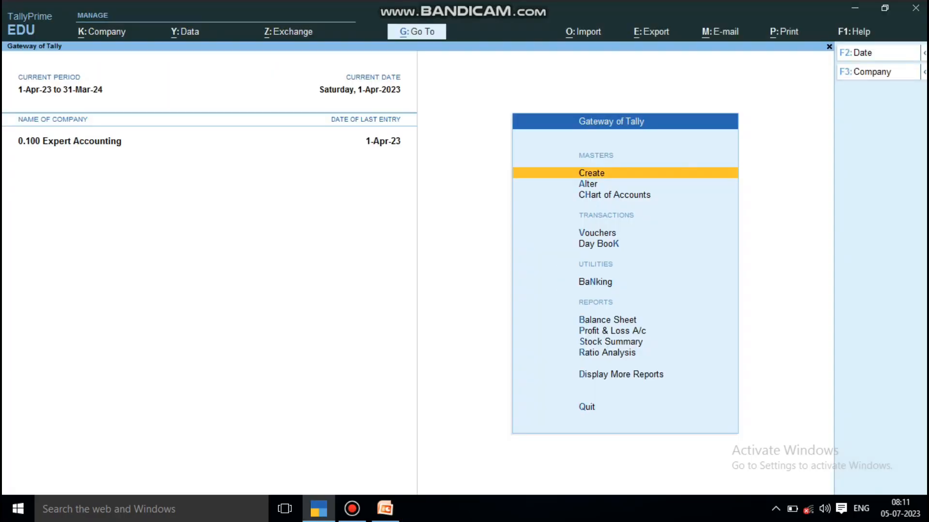
key("Down")
key("Down")
key("Down")
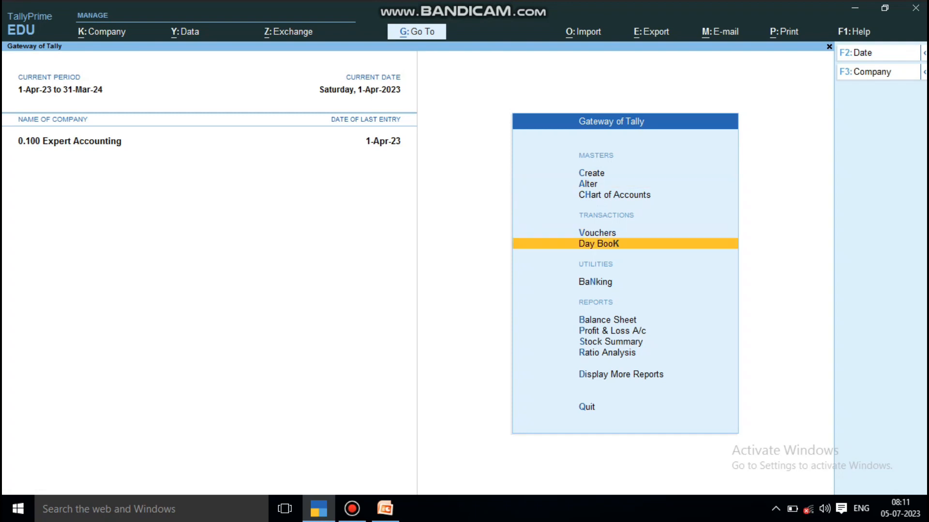
key("Return")
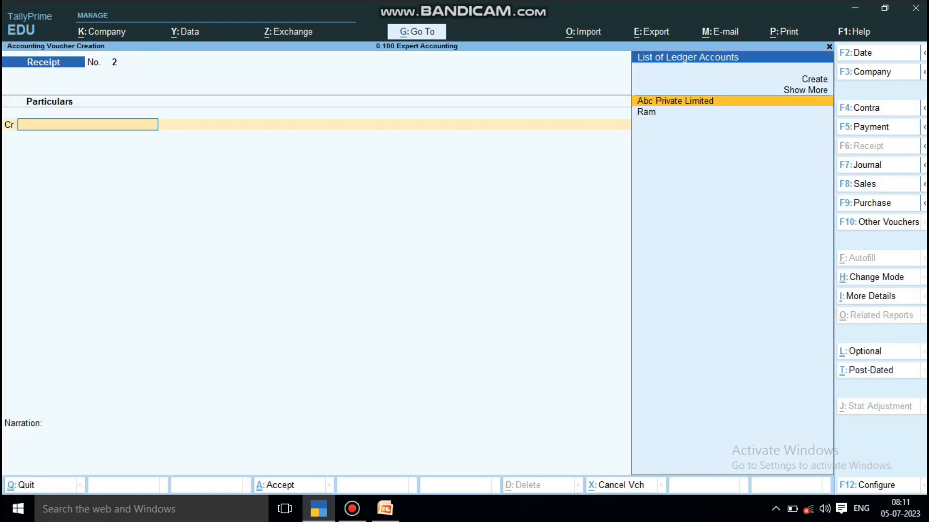
Create a ledger named Capital A/c under the Capital Account group for the receipt voucher's credit line.
key("Up")
key("Up")
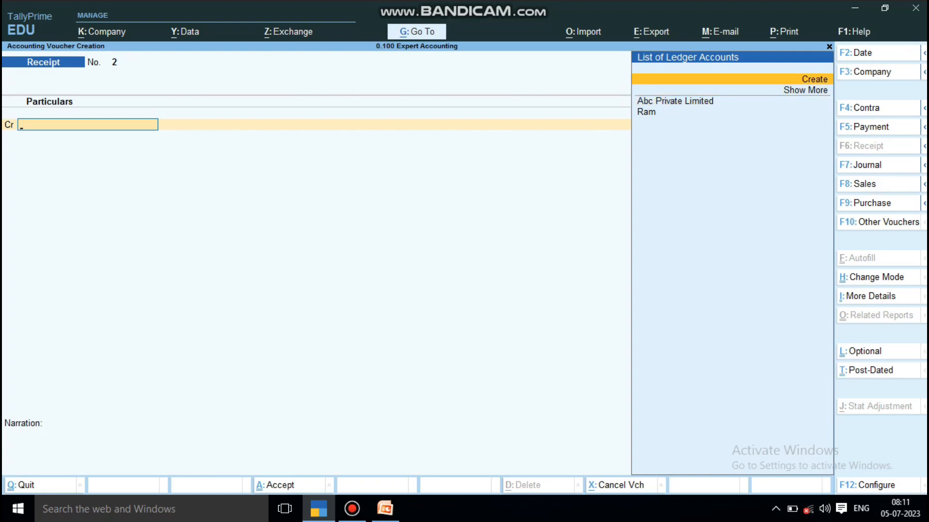
key("Return")
type("Cap")
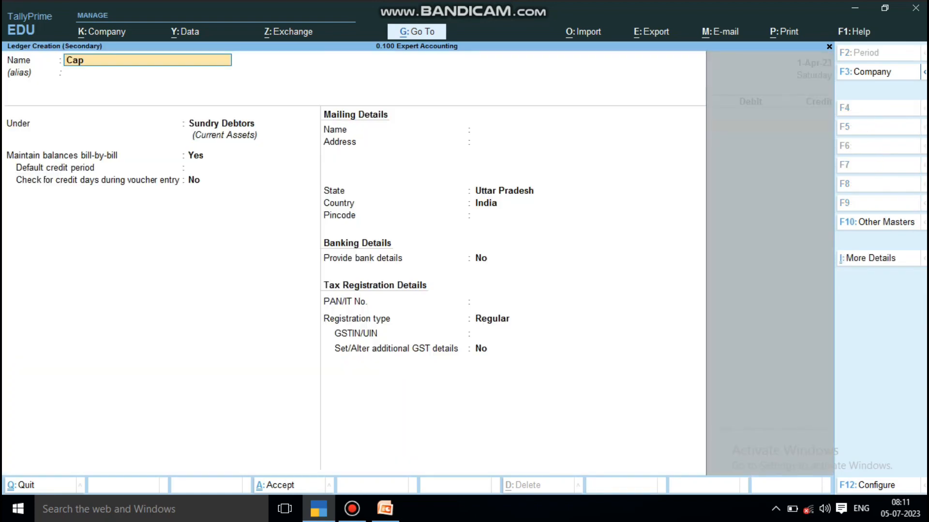
type("ital A/c")
key("Return")
key("Return")
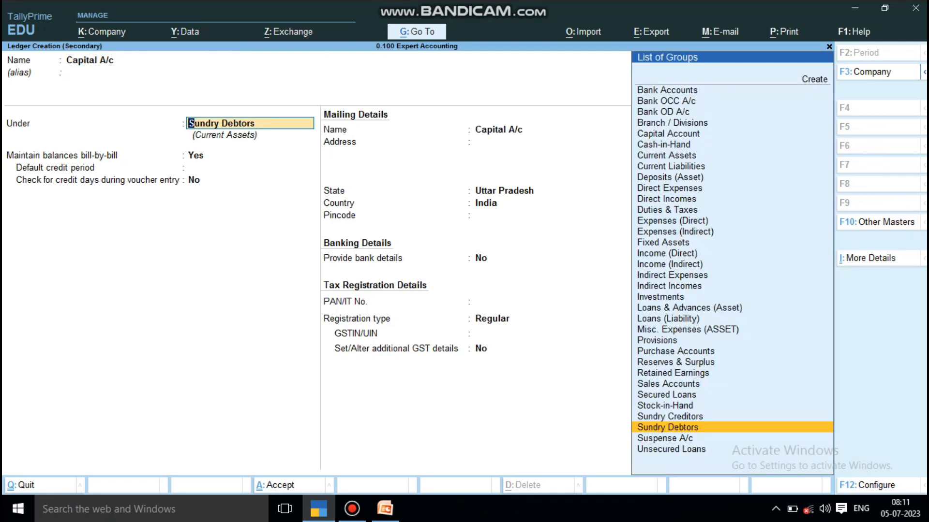
type("C")
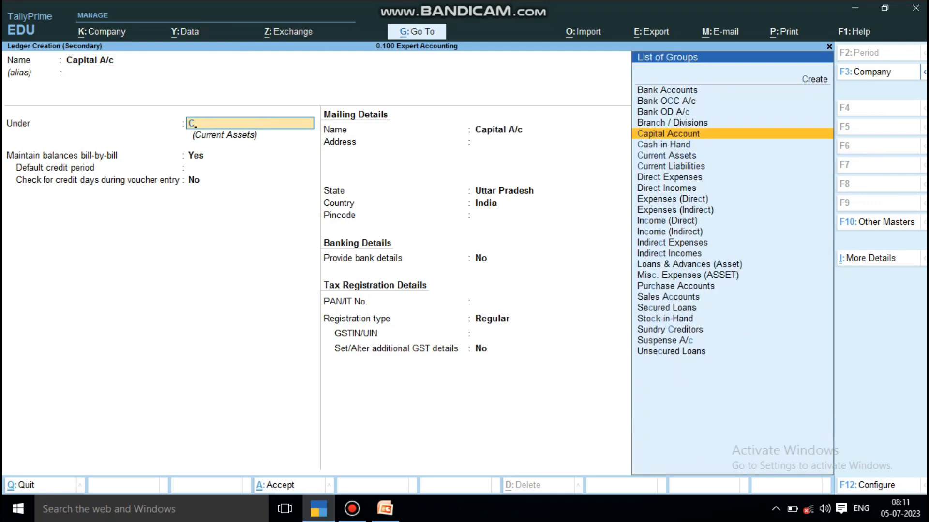
key("Return")
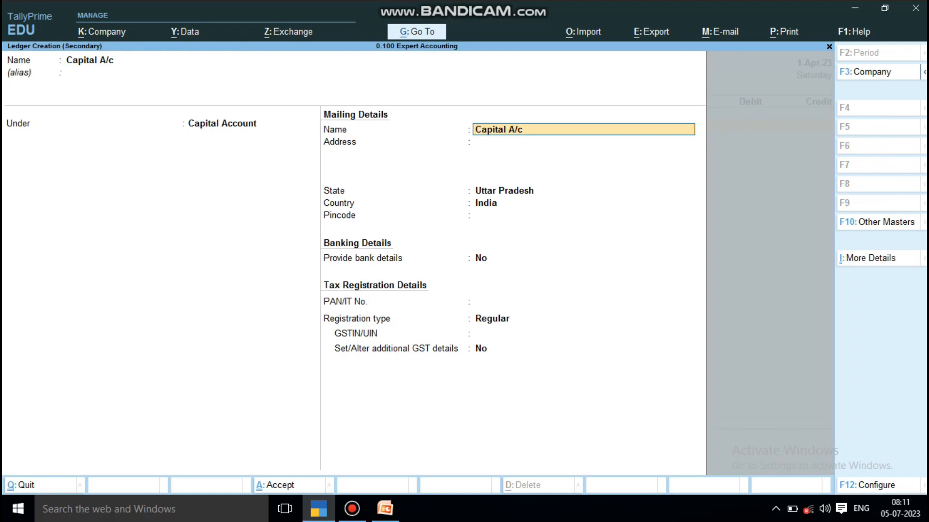
key("ctrl")
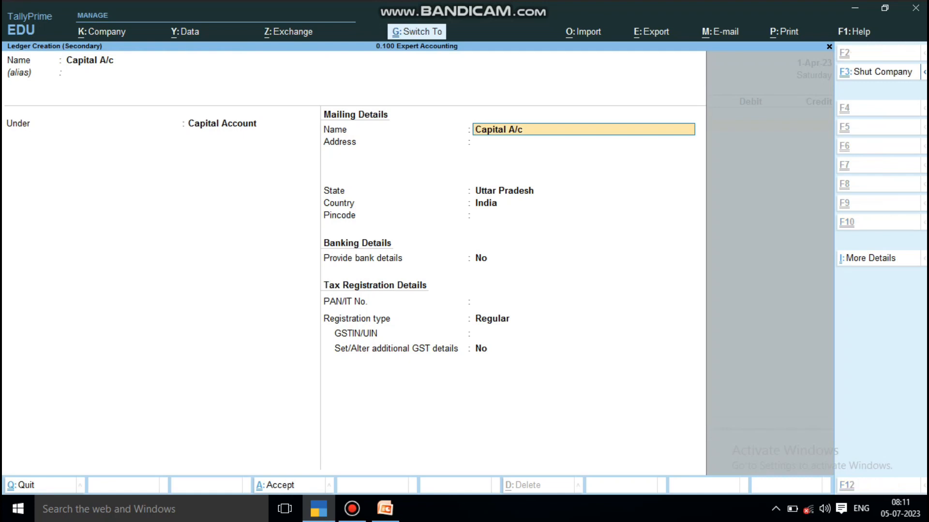
key("ctrl+a")
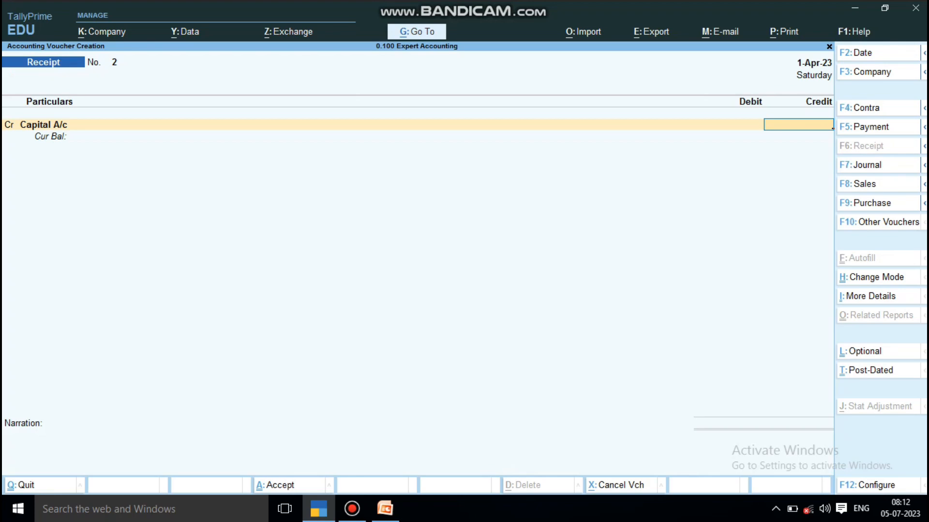
Credit Capital A/c with 100000, debit Cash for the same amount, and save the voucher without a narration, returning to the Gateway.
type("100000")
key("Return")
key("Down")
key("Down")
key("Down")
key("Down")
key("Return")
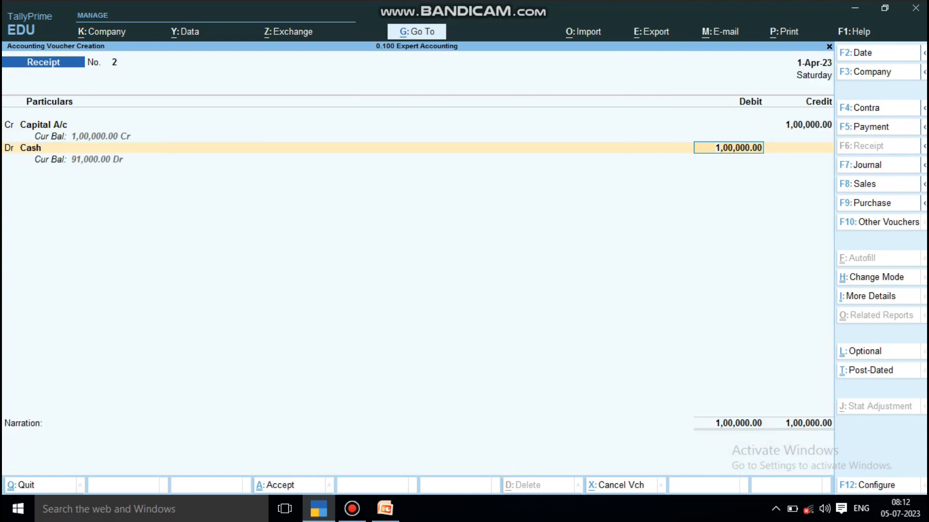
key("Return")
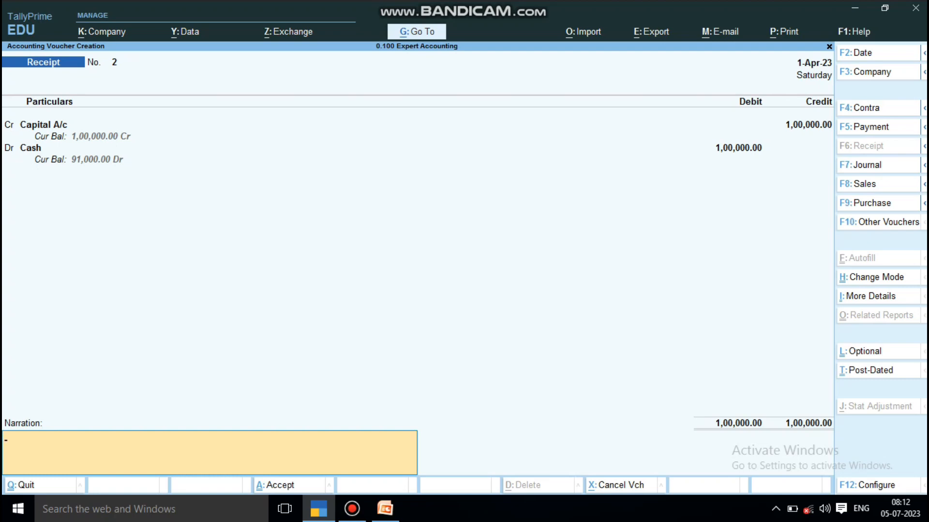
key("Return")
key("Return")
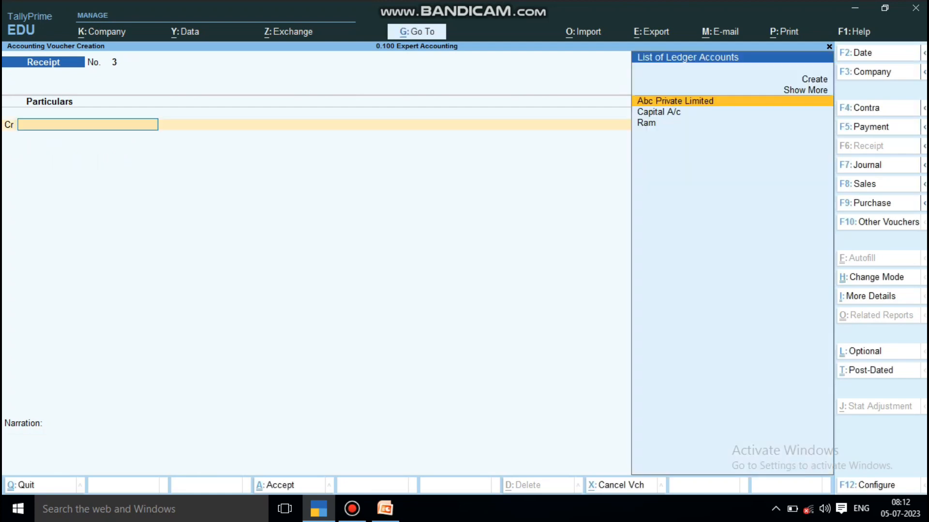
key("Escape")
key("Return")
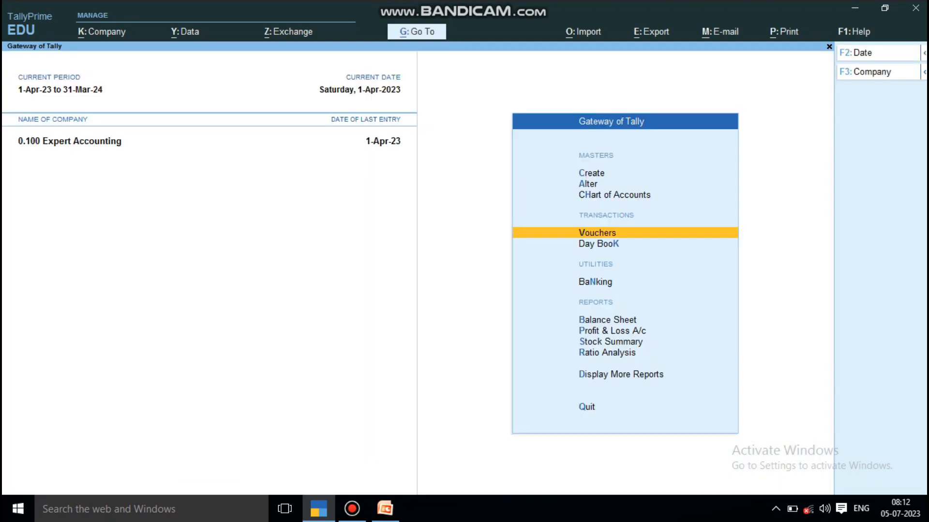
Open the Day Book, review the Capital A/c receipt voucher's entries, and return to the Gateway without quitting.
key("k")
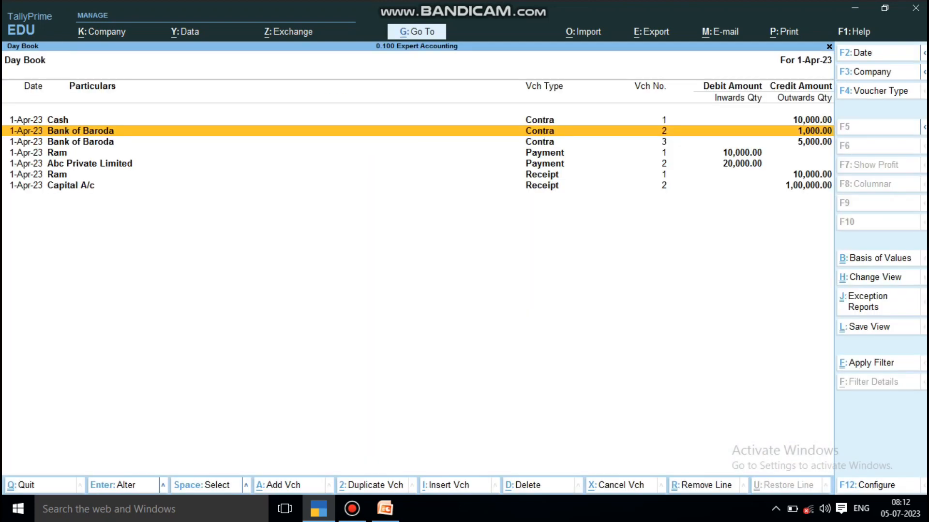
key("Down")
key("Down")
key("Down")
key("Down")
key("Down")
key("Return")
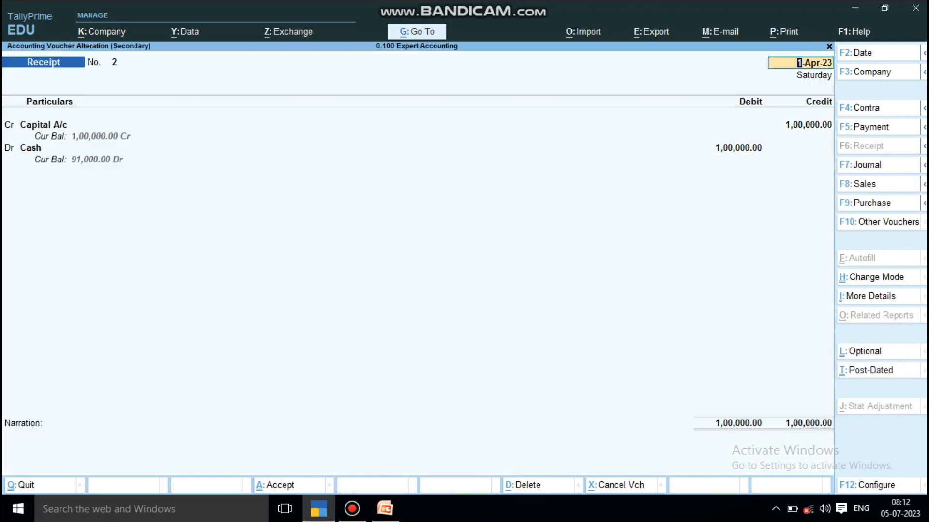
key("Escape")
key("Escape")
key("Escape")
key("n")
Open the Balance Sheet, view the Capital Account group's summary, and return to the Gateway.
key("Down")
key("Down")
key("Down")
key("Down")
key("Down")
key("Up")
key("Return")
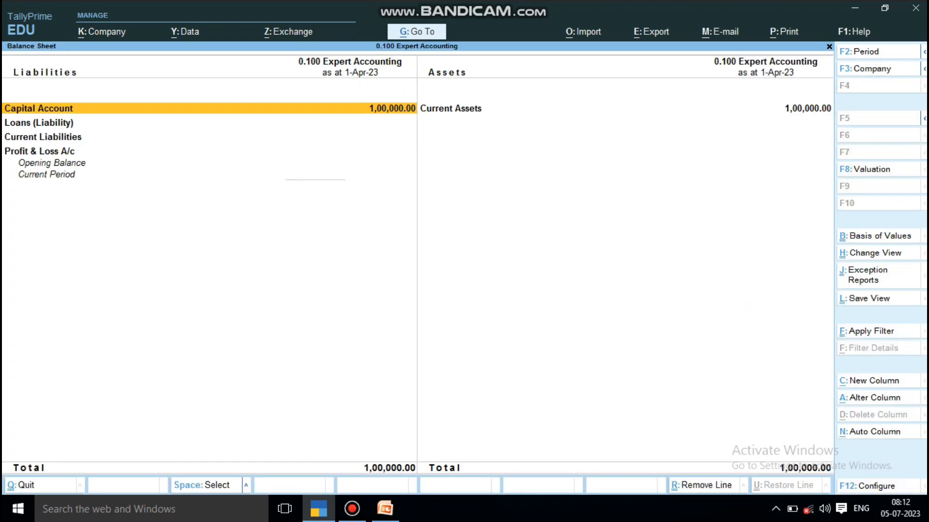
key("Return")
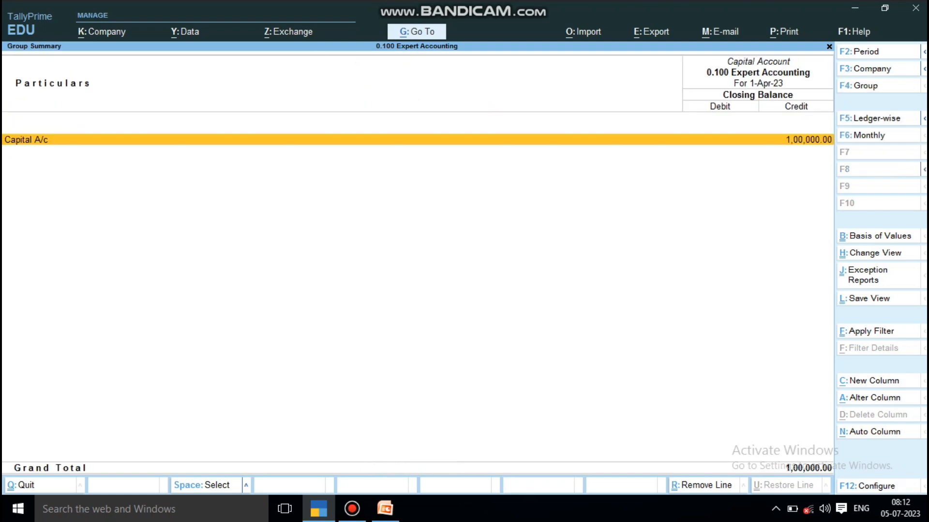
key("Escape")
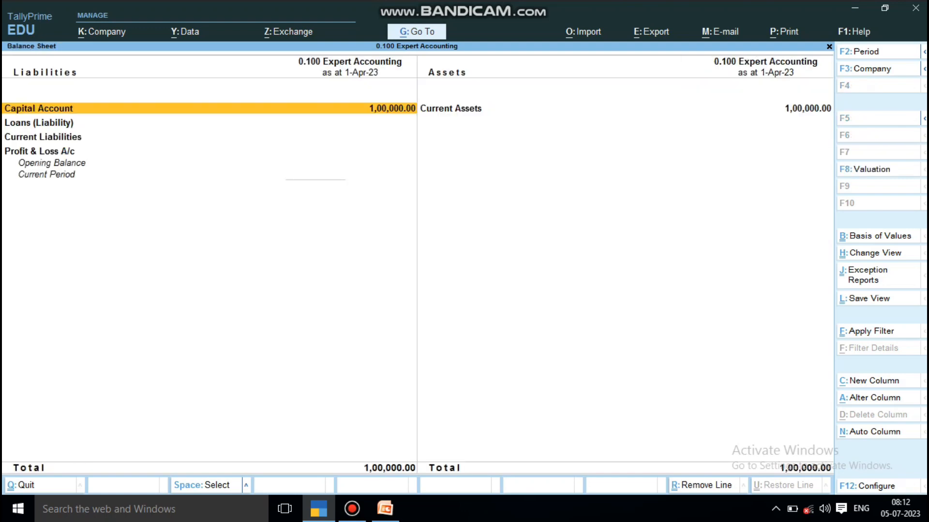
key("Escape")
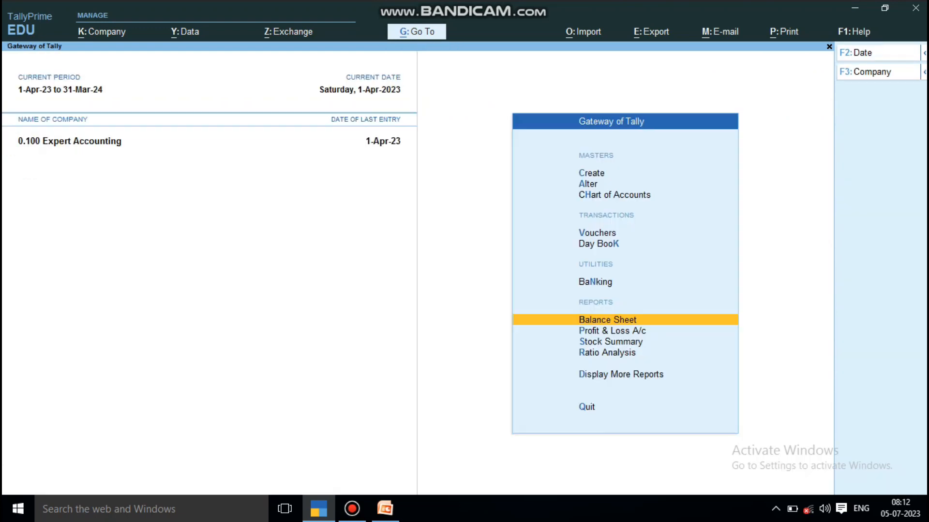